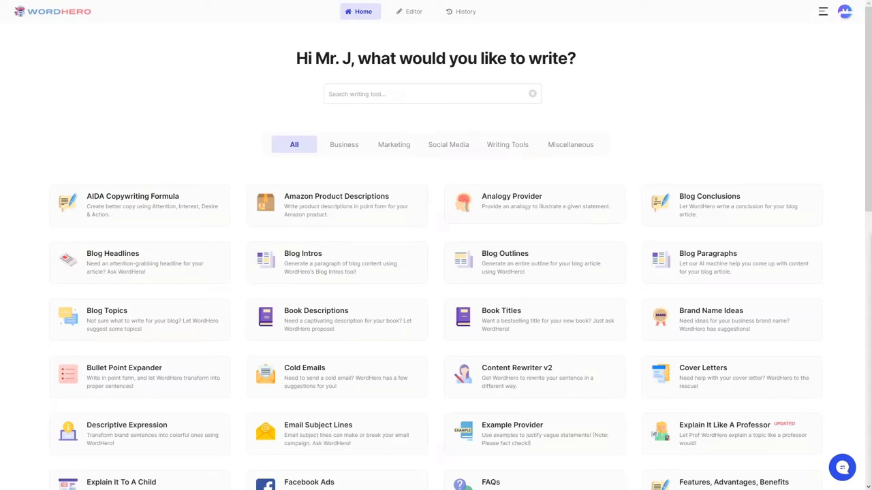
- Browse the Business, Marketing, Social Media, Writing Tools and Miscellaneous categories, then show all tools again
scroll(843, 187, "down", 5)
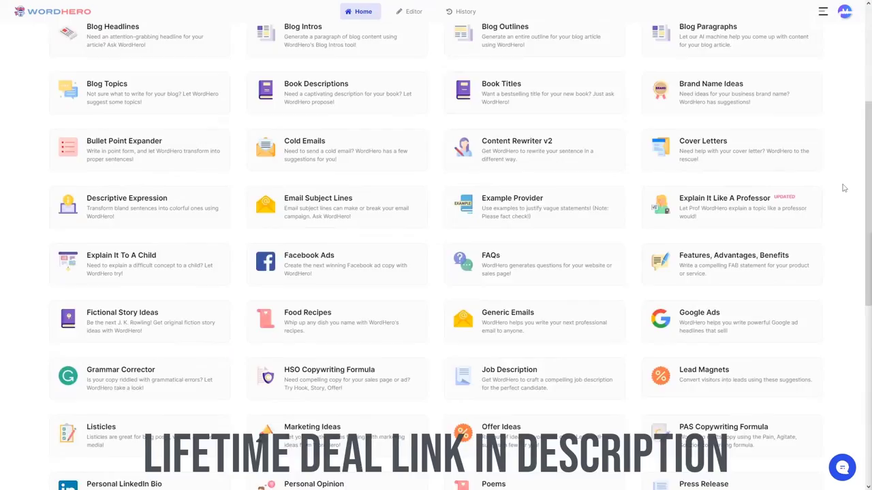
scroll(843, 187, "down", 10)
scroll(842, 188, "up", 8)
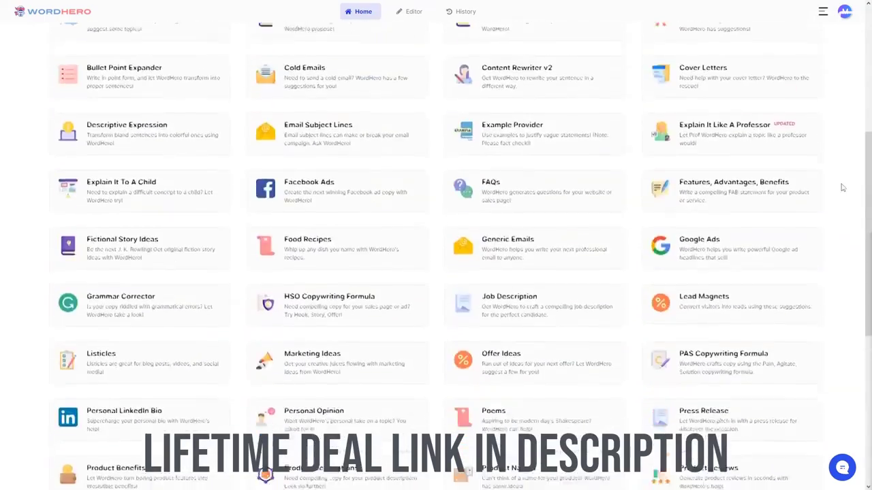
scroll(841, 187, "up", 6)
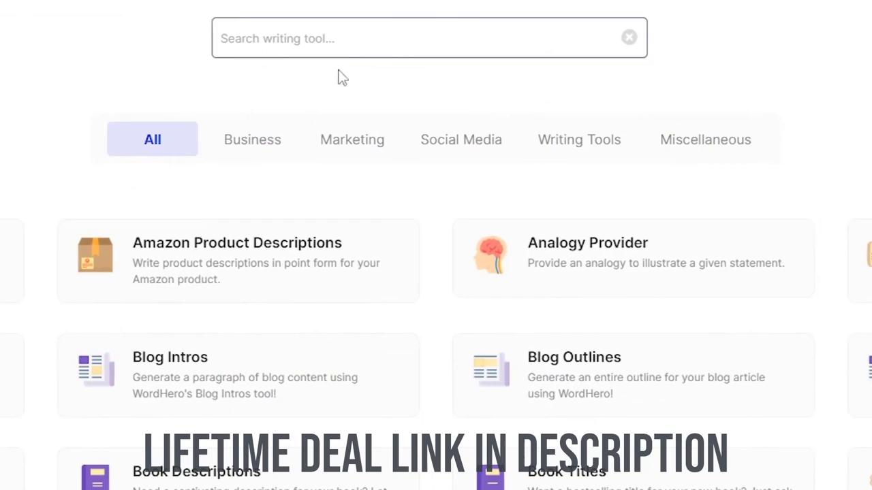
left_click(269, 151)
left_click(349, 153)
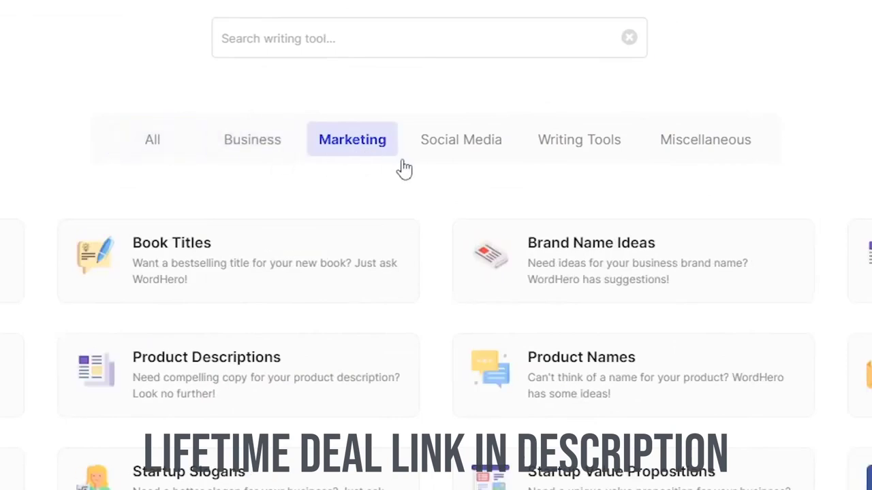
left_click(476, 156)
left_click(609, 153)
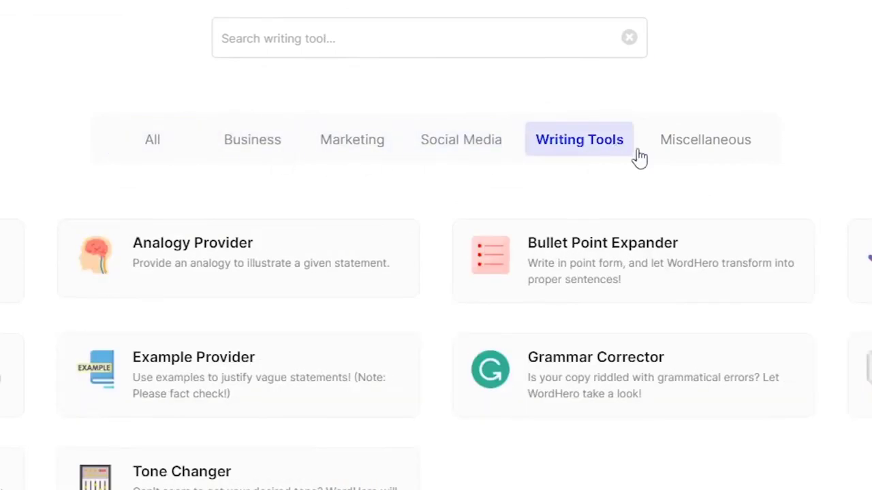
left_click(718, 160)
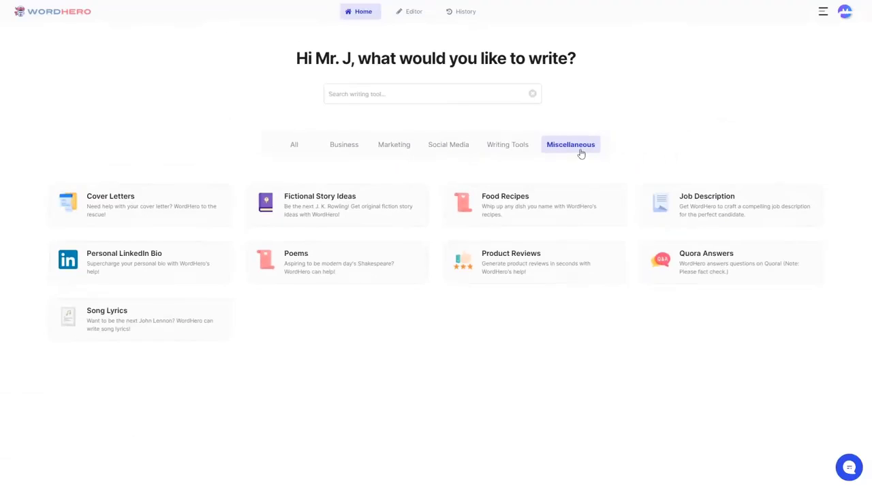
left_click(293, 145)
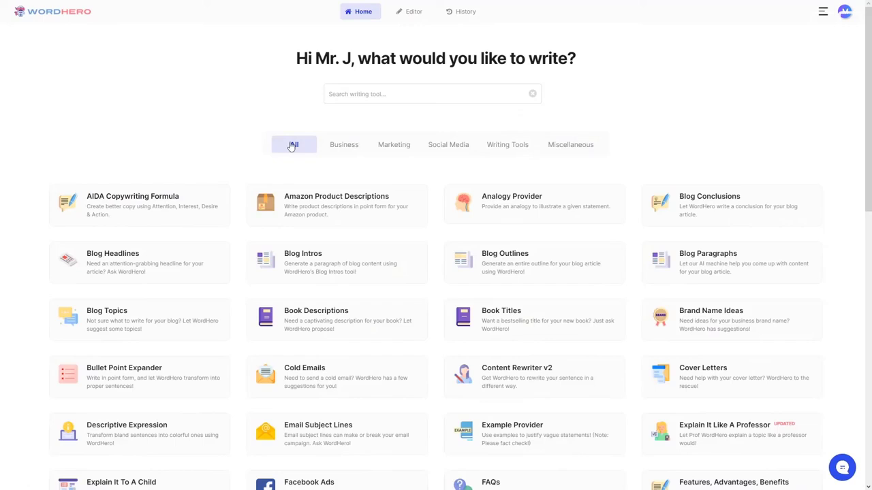
- Filter to the Marketing category and search the tools for 'email'
left_click(394, 154)
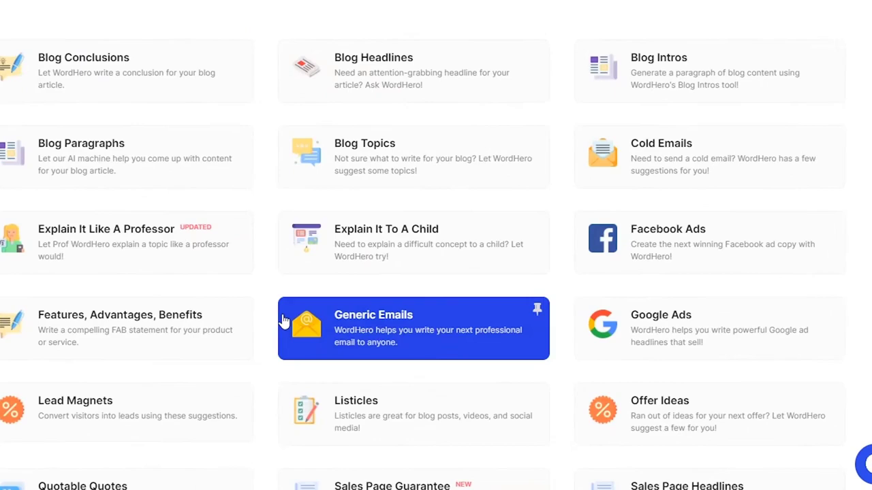
left_click(420, 98)
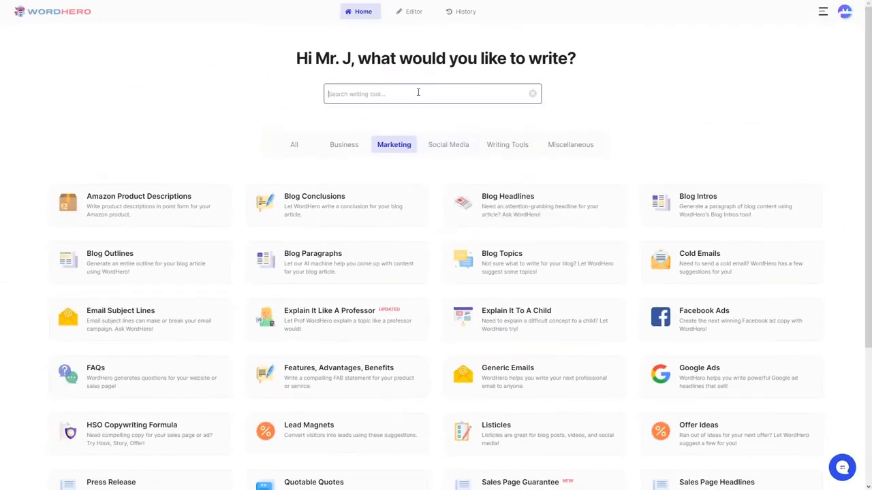
type("email i")
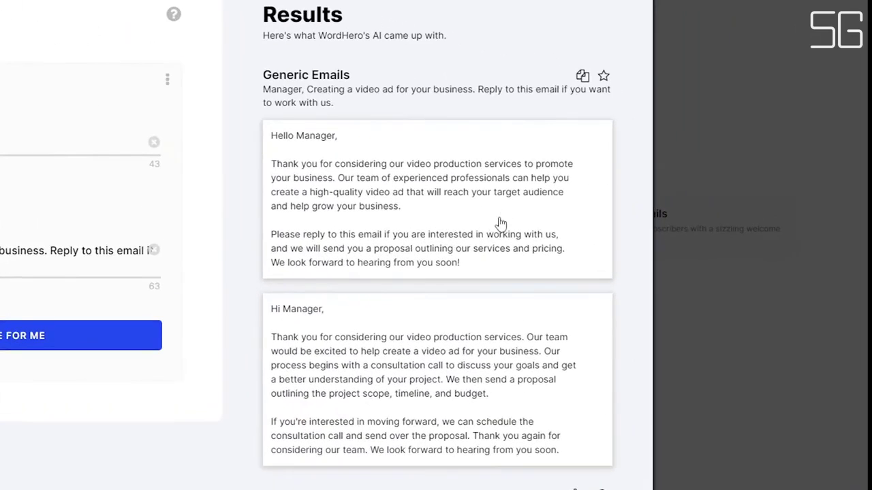
- Copy the first generated email and then all emails, star the result, and close Generic Emails
left_click(501, 223)
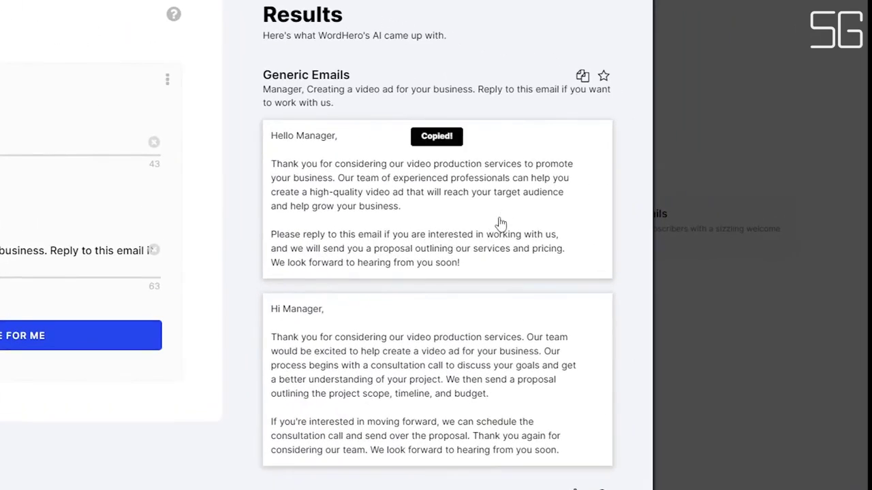
left_click(582, 76)
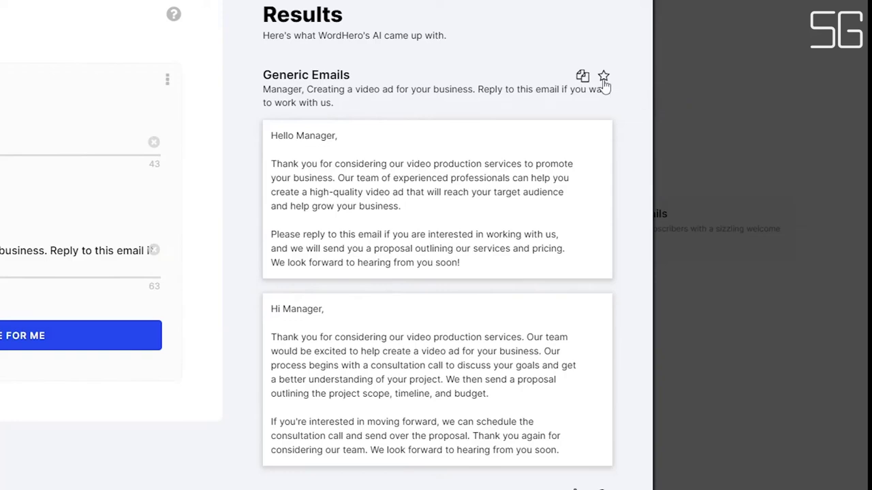
left_click(603, 76)
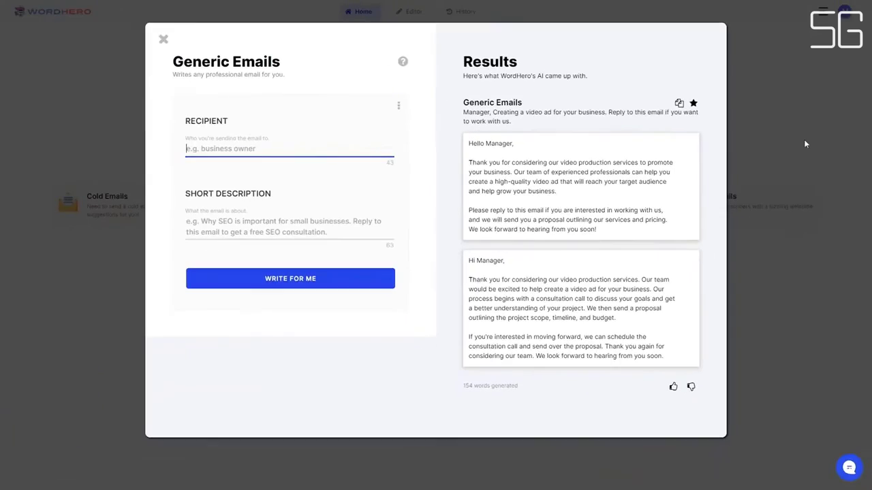
left_click(805, 144)
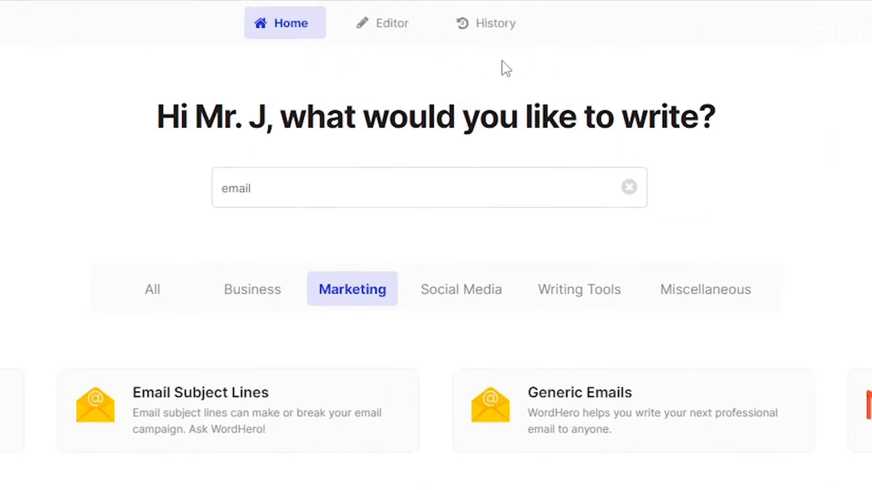
- Open History and filter it to show favorites only
left_click(510, 26)
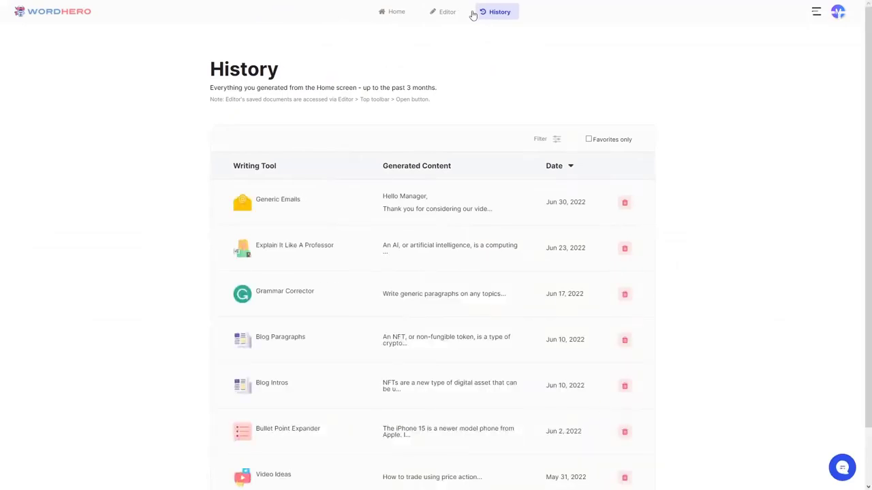
left_click(557, 139)
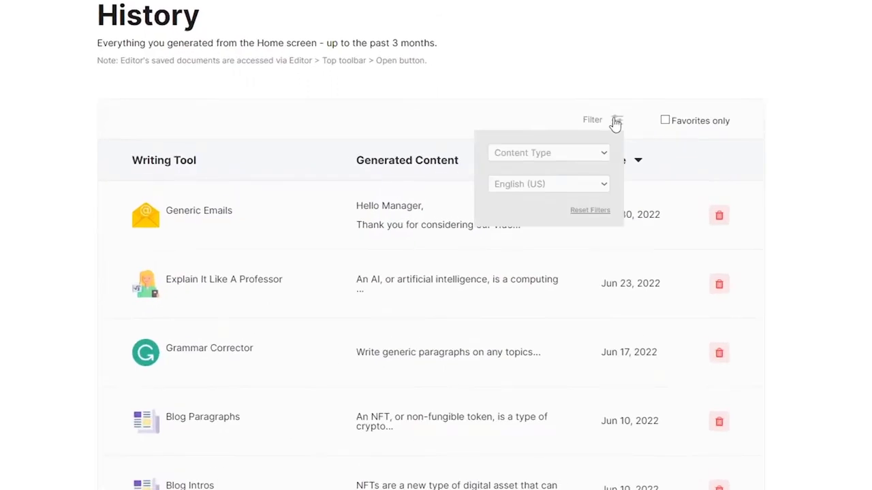
left_click(666, 124)
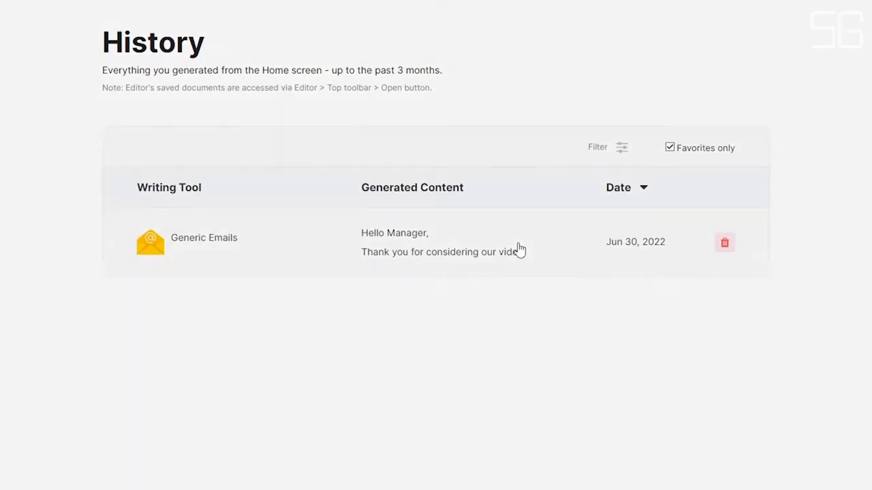
- Open the saved Generic Emails result, copy its first email, and close it
left_click(517, 224)
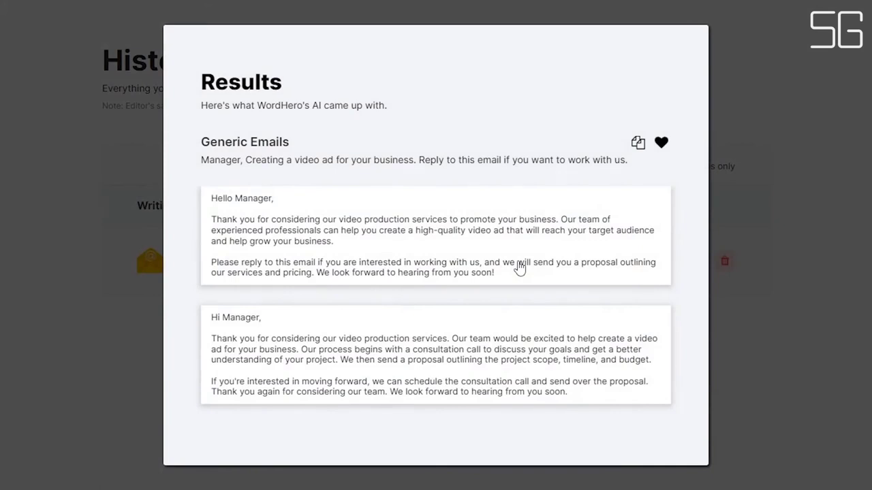
left_click(502, 253)
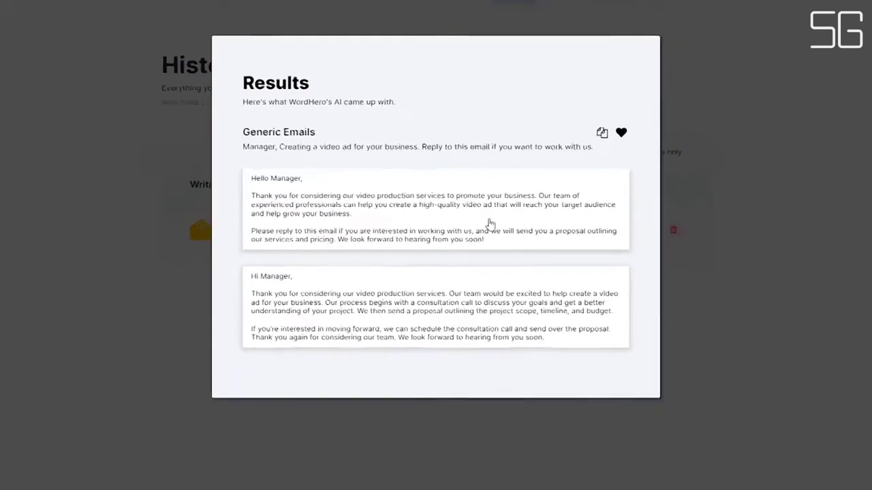
left_click(663, 164)
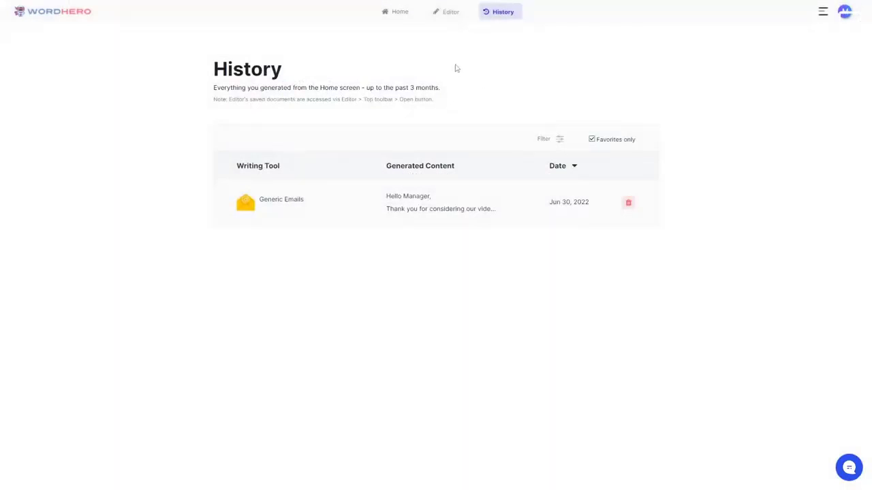
- Start a new Editor document titled 'Building a computer'
left_click(459, 13)
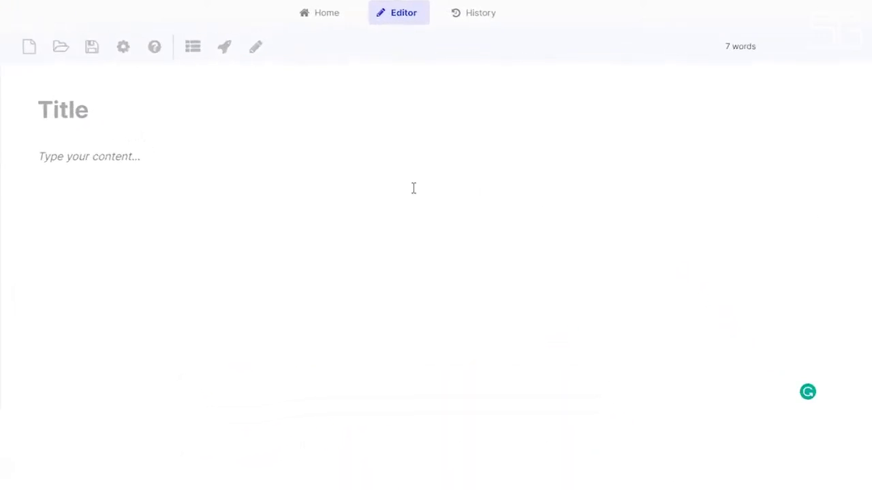
left_click(104, 109)
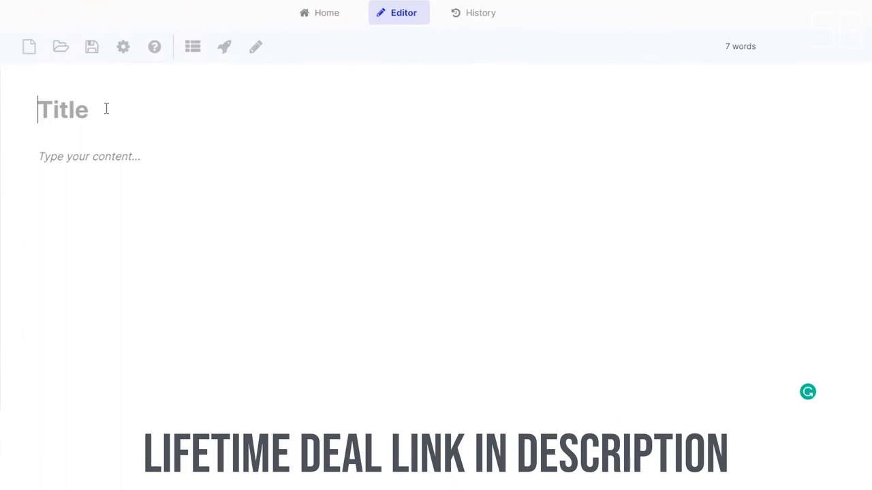
type("Building a computer")
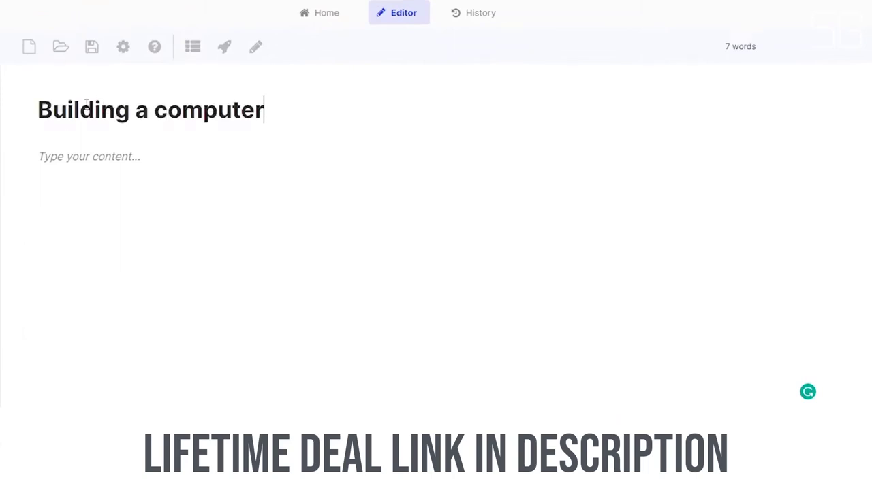
- Write the opening line 'What you need to build a computer.' in the article body
left_click(206, 151)
type("What ty")
key("BackSpace")
key("BackSpace")
key("BackSpace")
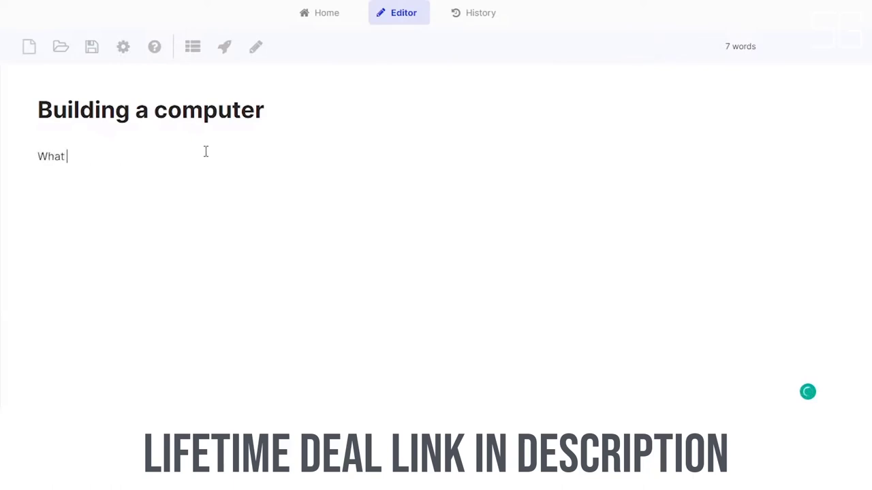
type("you need to build a computer.")
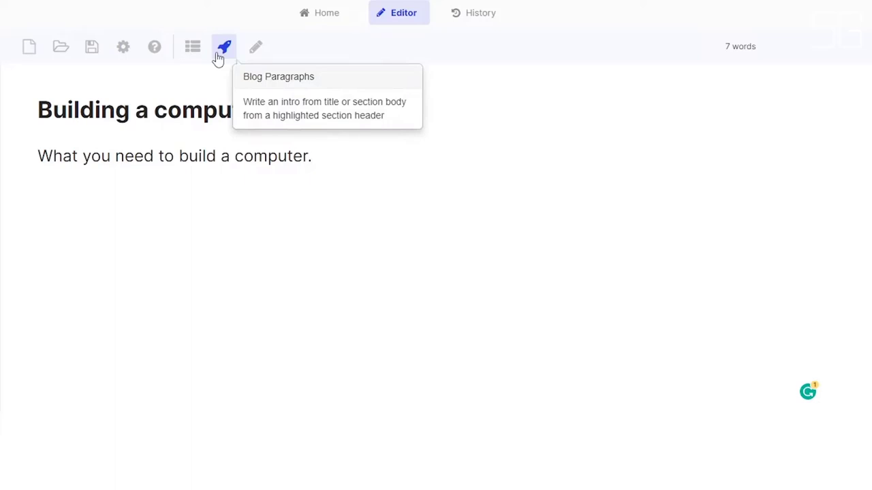
- Generate an AI introduction paragraph from the 'Building a computer' title using Blog Paragraphs
left_click(217, 54)
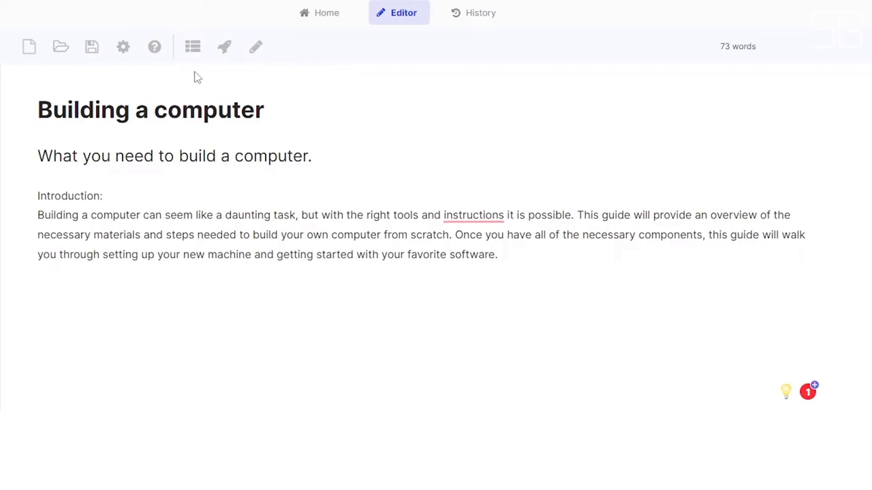
- Generate a Blog Outline with sections from Motherboard through Case plus a Conclusion
mouse_move(197, 58)
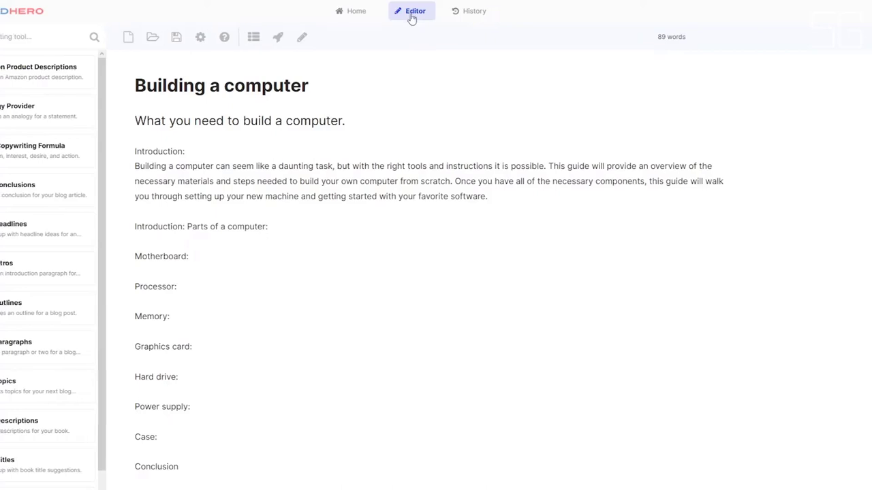
- Open the Keyword Assistant's keywords box, then go back to the home page's writing tools list
left_click(11, 38)
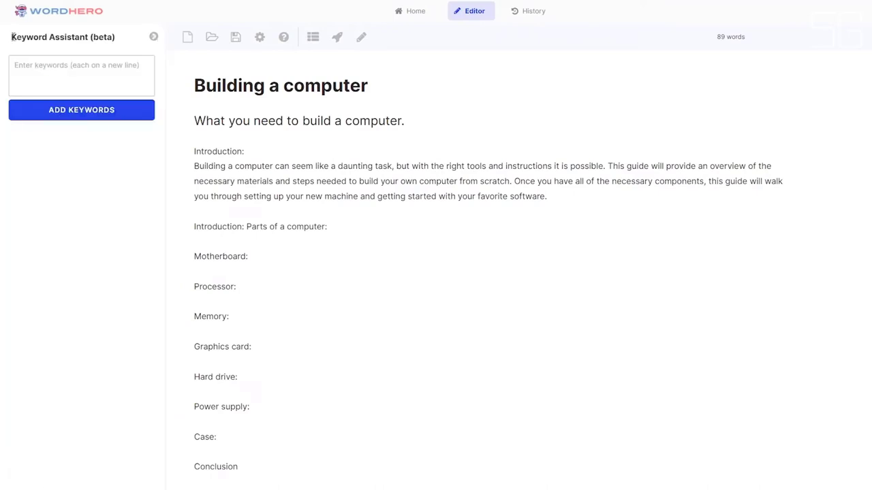
left_click(29, 66)
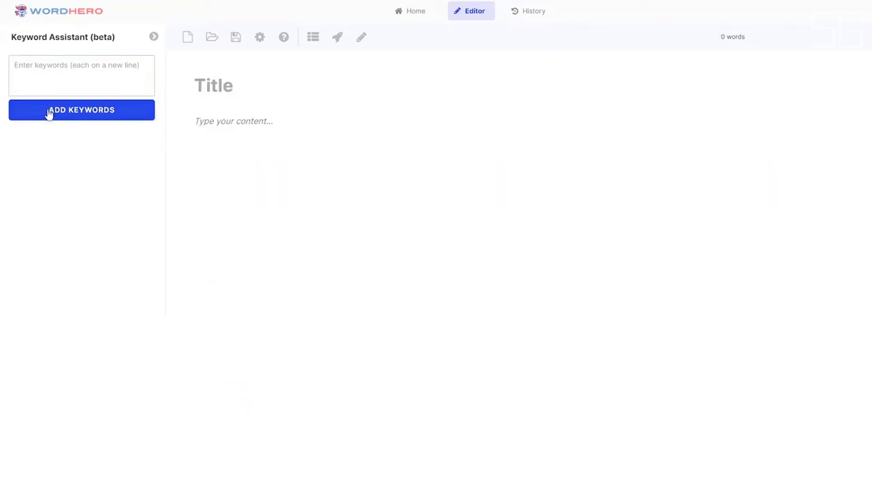
left_click(154, 37)
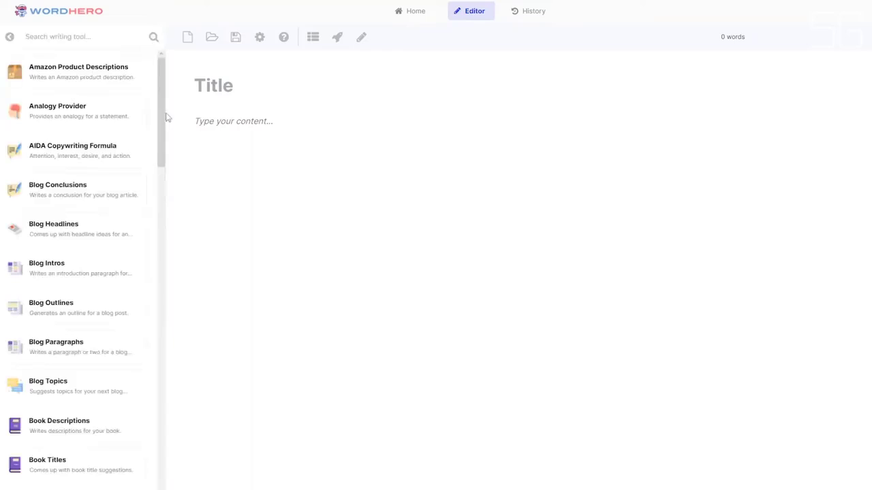
left_click_drag(162, 83, 162, 357)
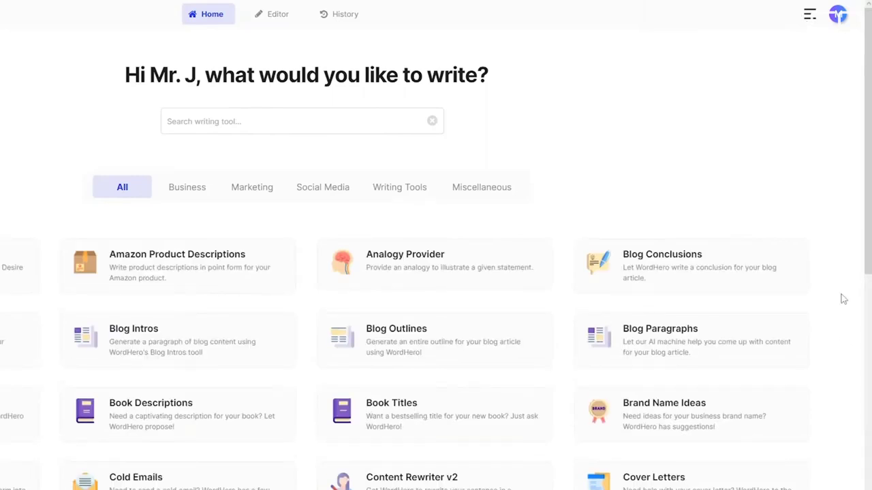
scroll(839, 474, "down", 2)
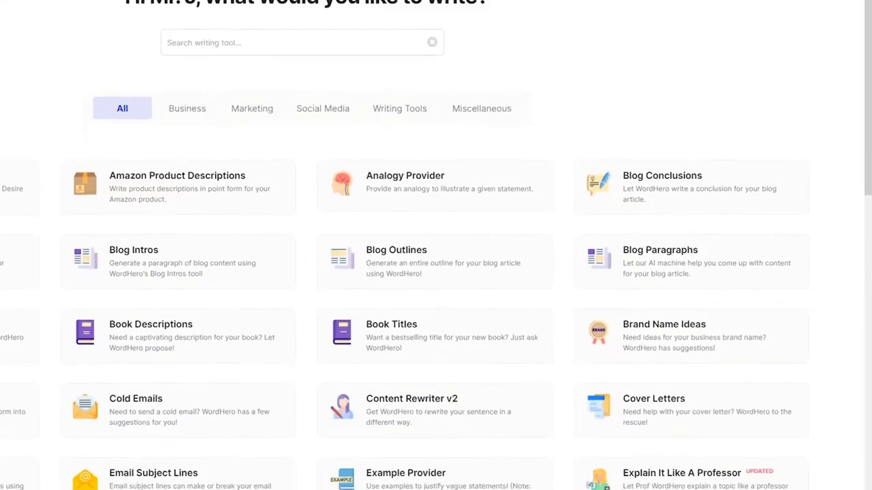
left_click(835, 460)
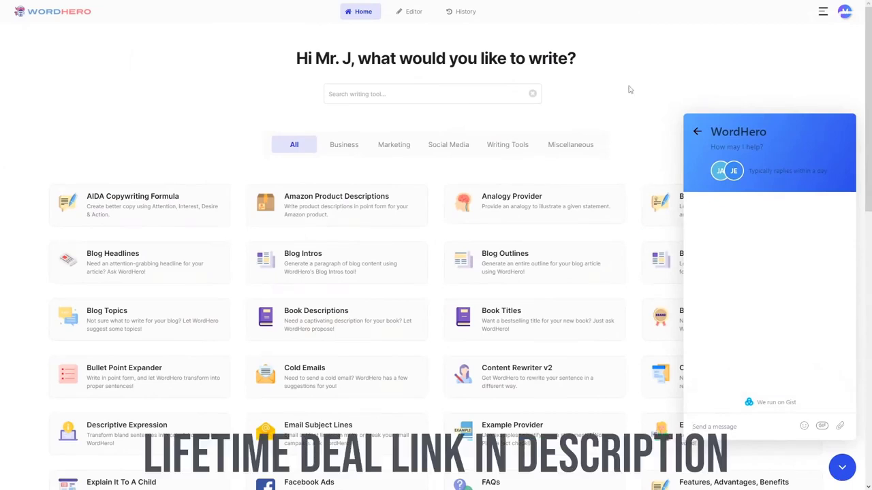
left_click(842, 468)
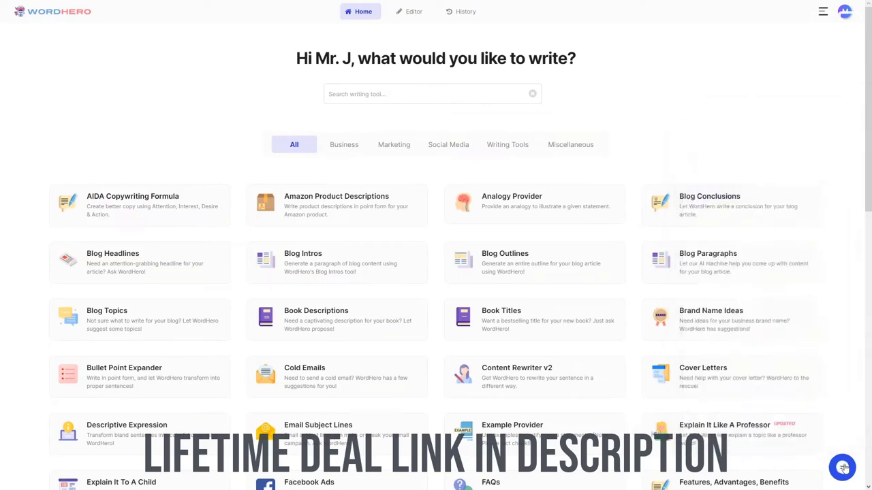